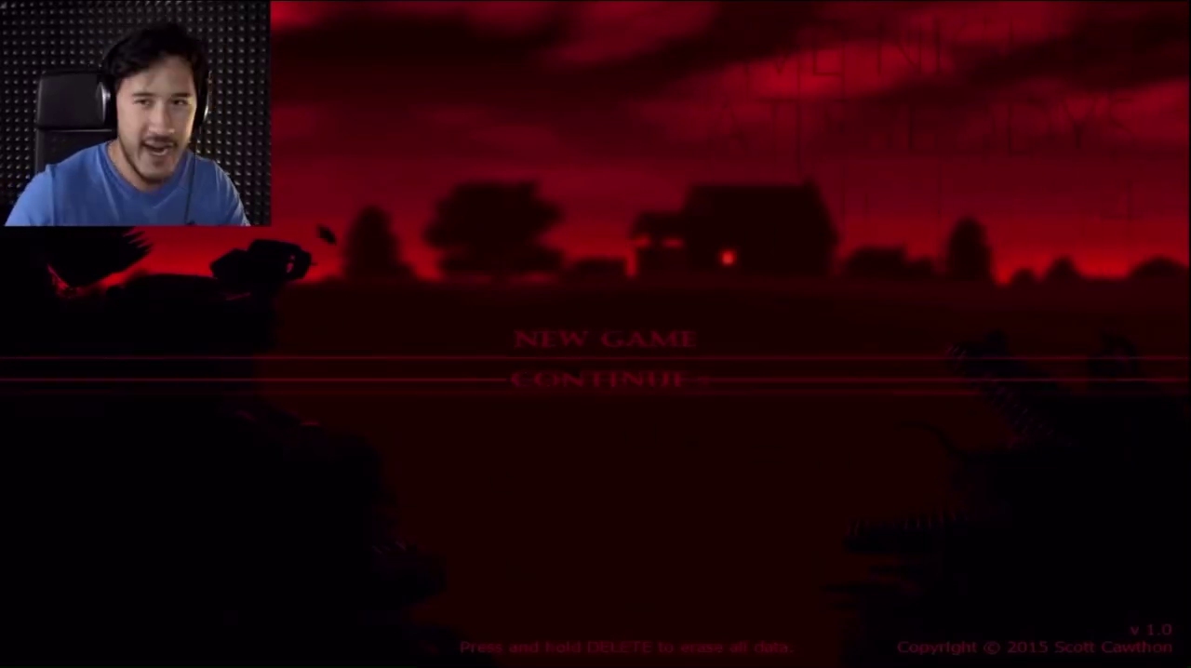
{"action": "left_click", "coordinate": [721, 365]}
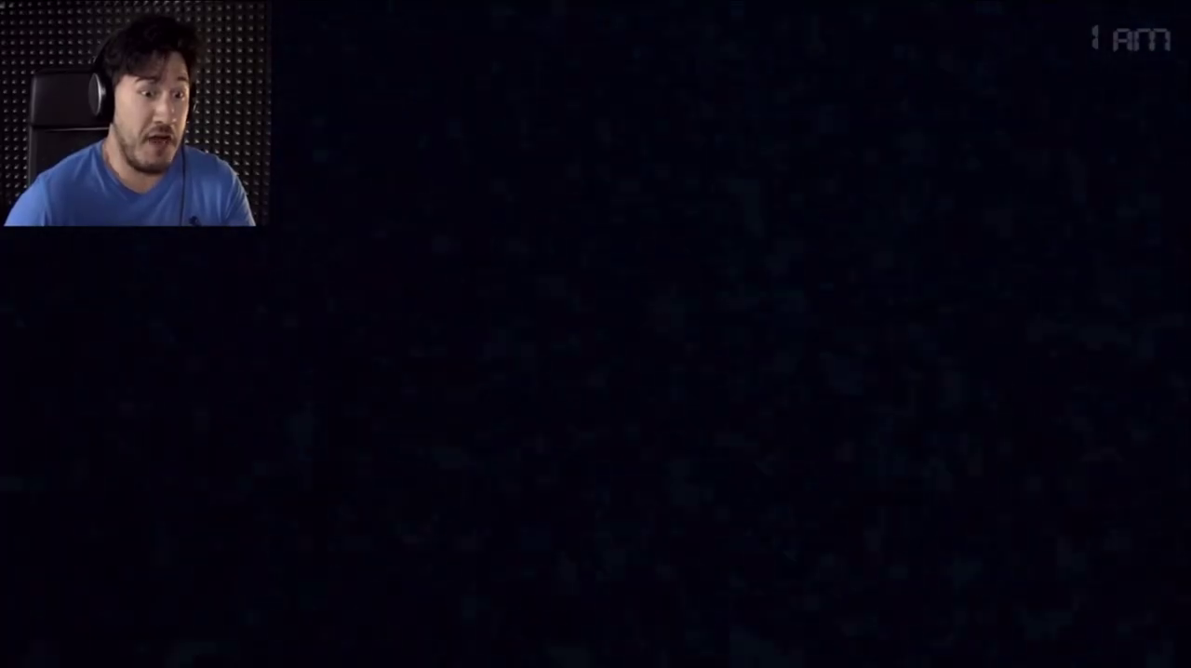
{"action": "key", "text": "shift"}
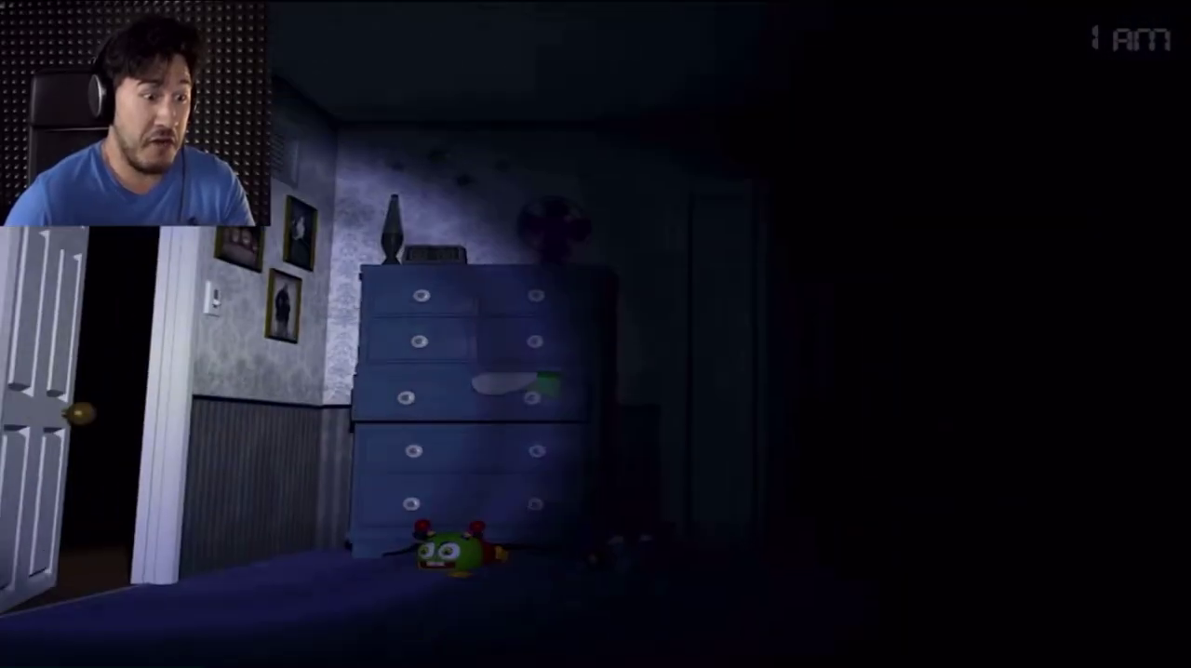